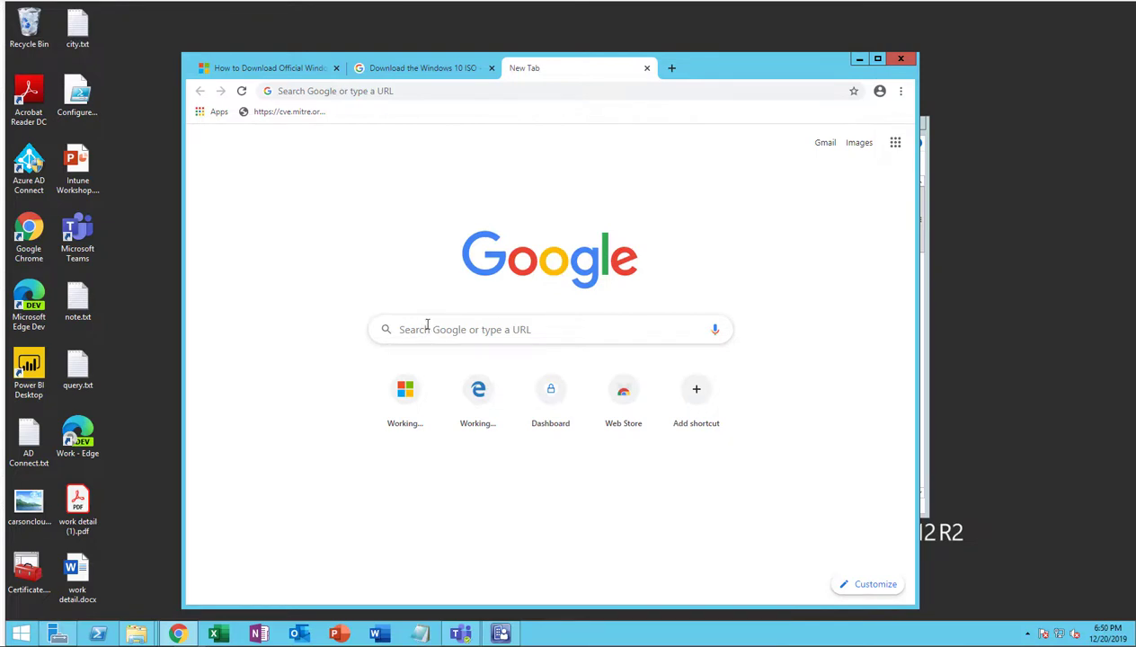
Search Google for 'Download the Windows 10 ISO' using the autocomplete suggestion.
left_click(454, 327)
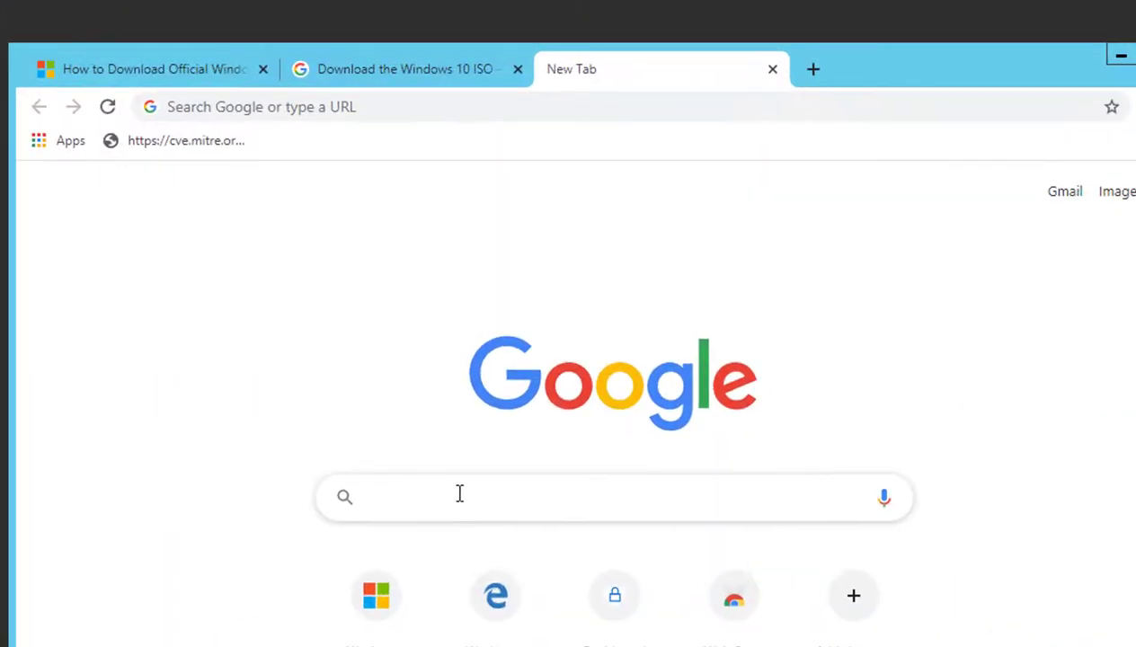
type("download")
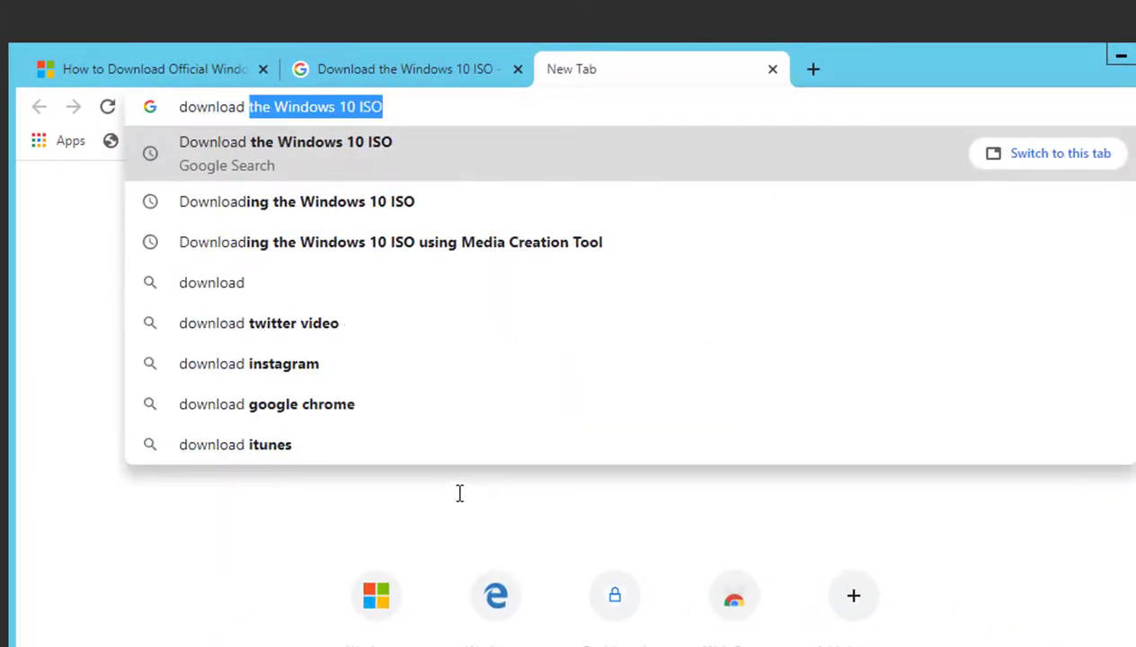
key("Right")
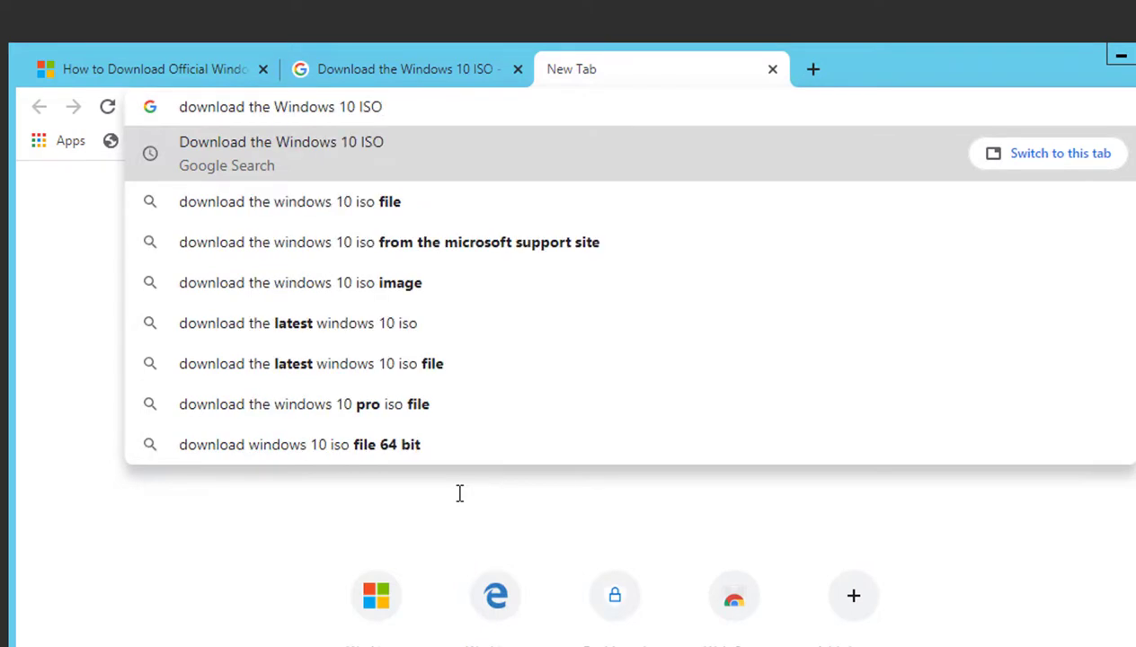
key("Return")
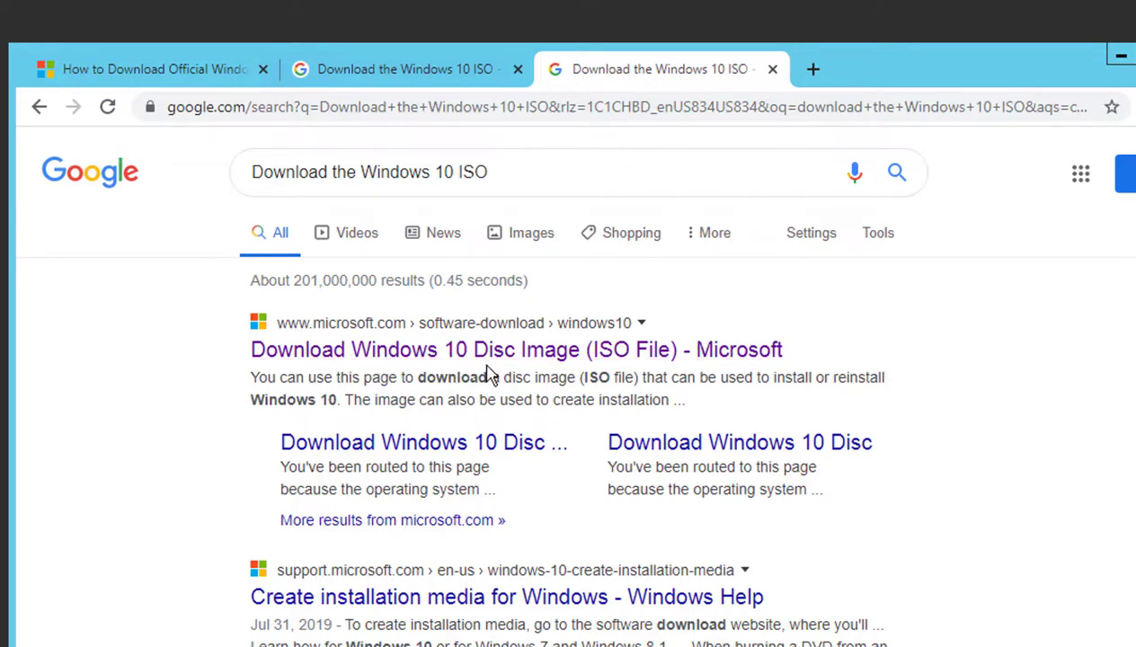
Open Microsoft's Windows 10 download page from the search results.
left_click(543, 357)
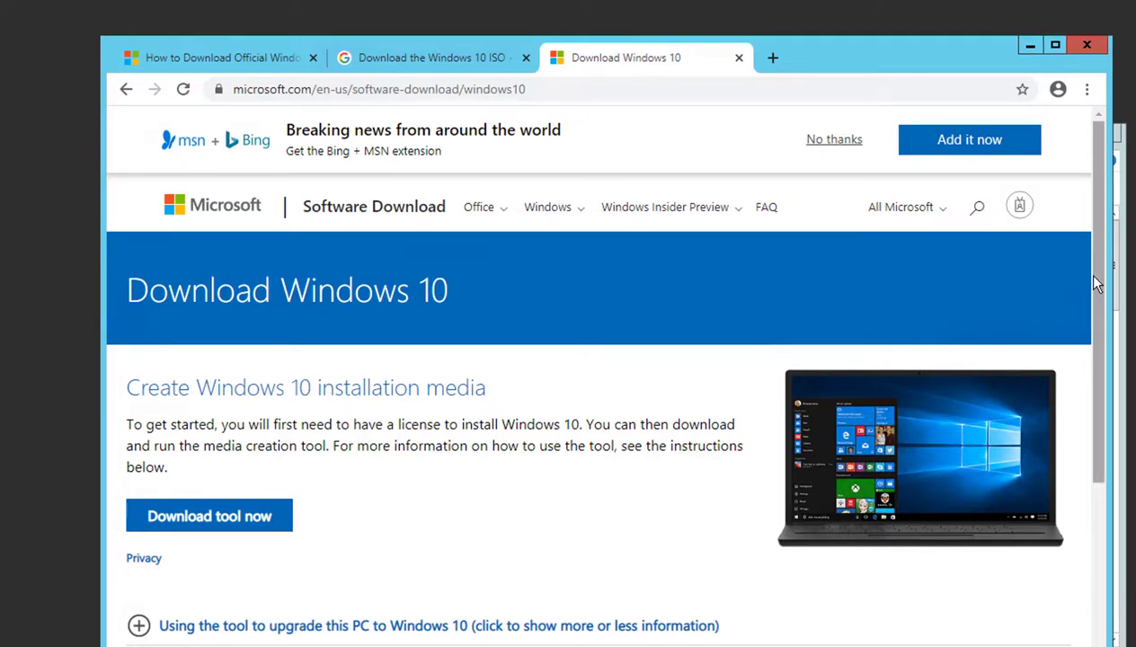
left_click_drag(1095, 283, 1080, 373)
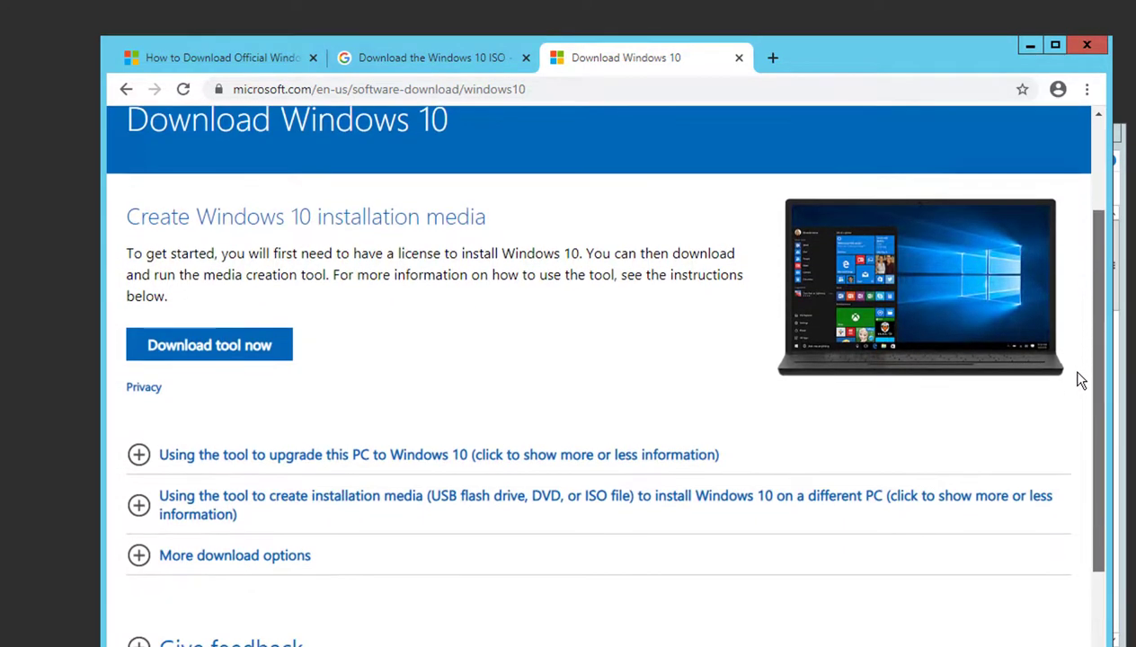
scroll(1080, 385, "down", 1)
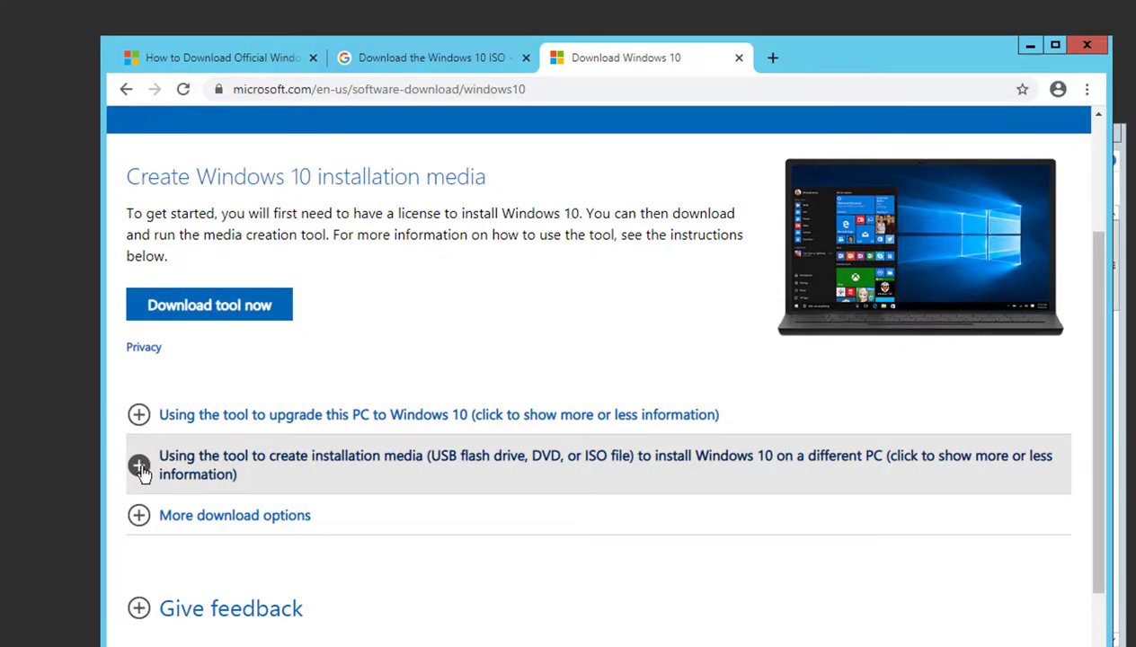
Read 'Using the tool to create installation media' and download the media creation tool.
left_click(139, 468)
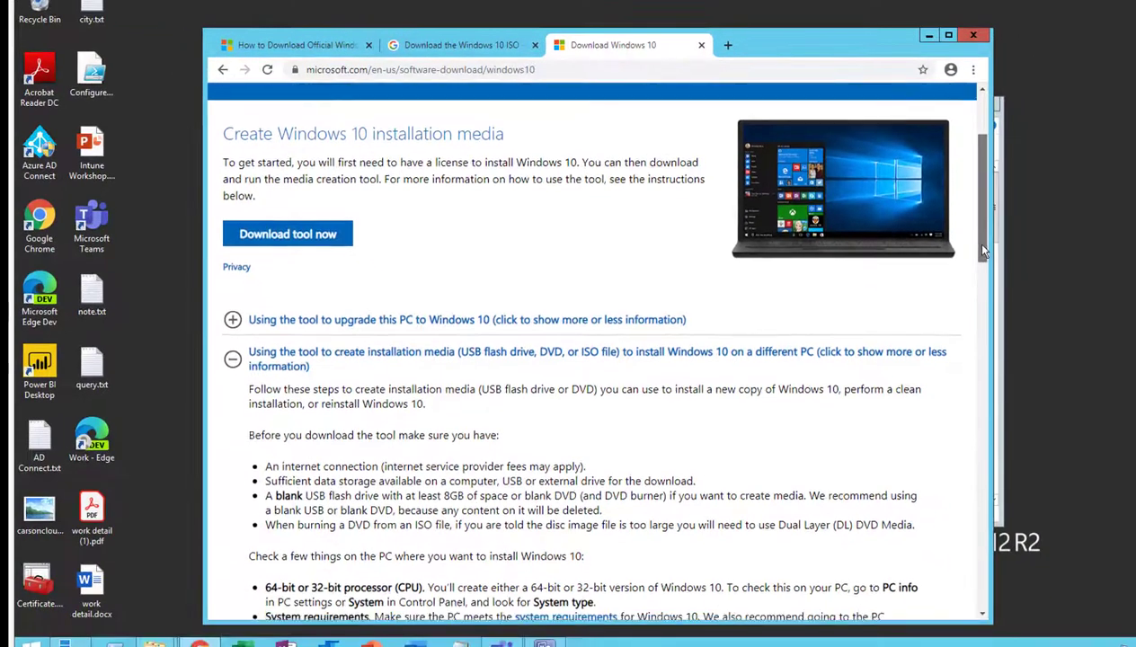
left_click_drag(983, 252, 984, 327)
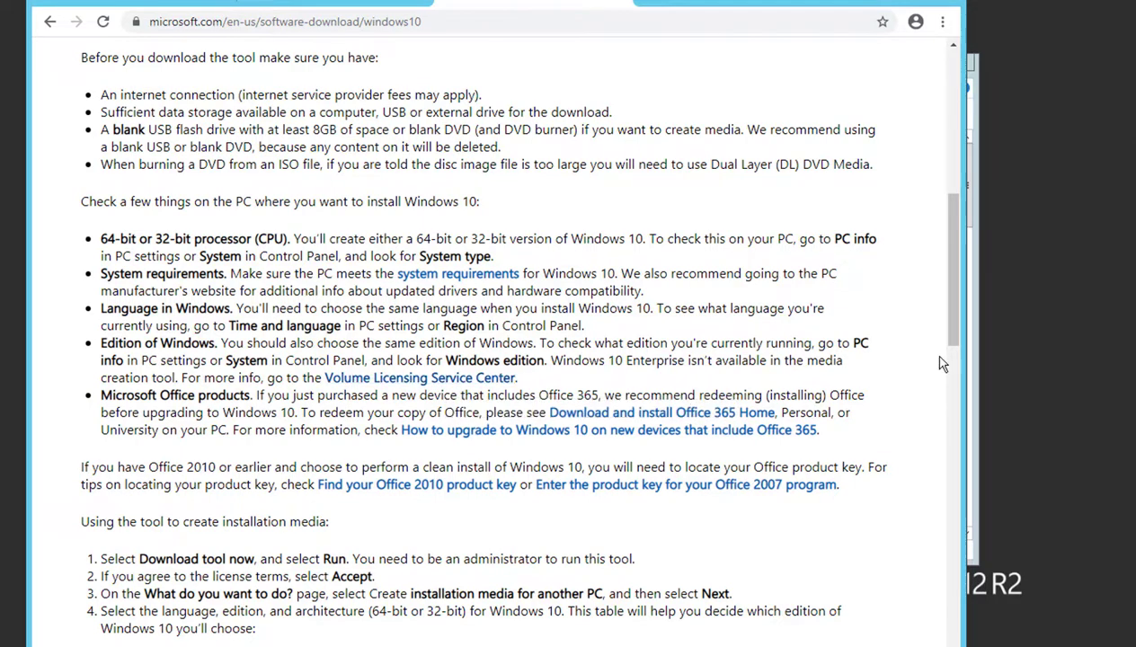
left_click_drag(942, 325, 922, 198)
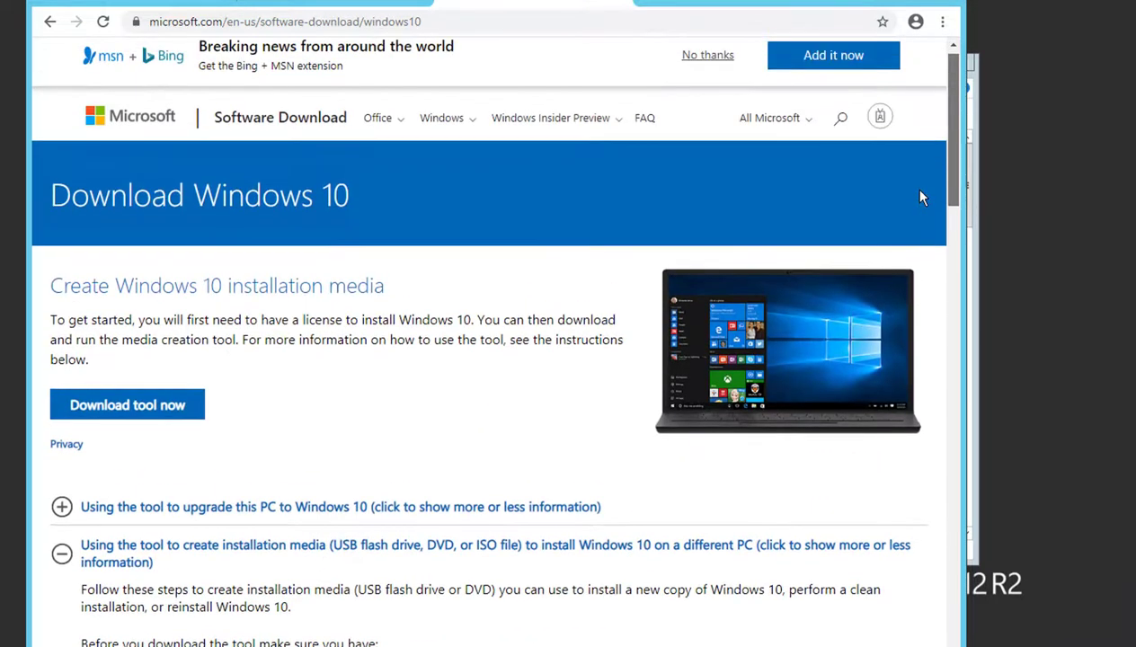
left_click(137, 413)
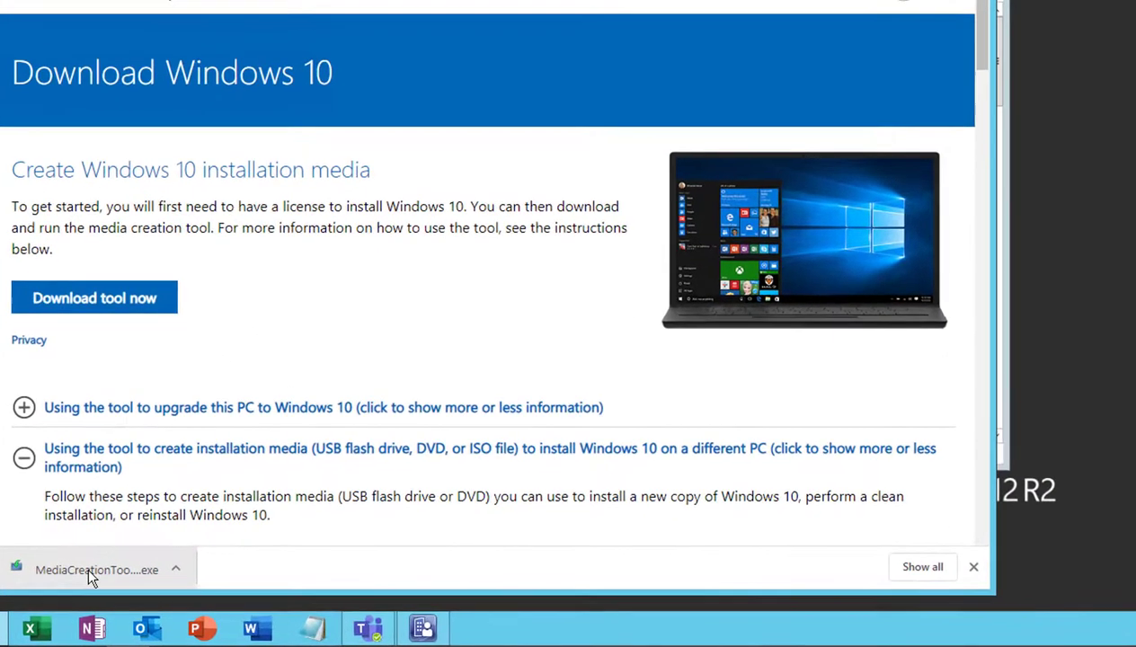
Run MediaCreationTool.exe from Chrome's download bar, minimizing Chrome and the Downloads window.
left_click(88, 570)
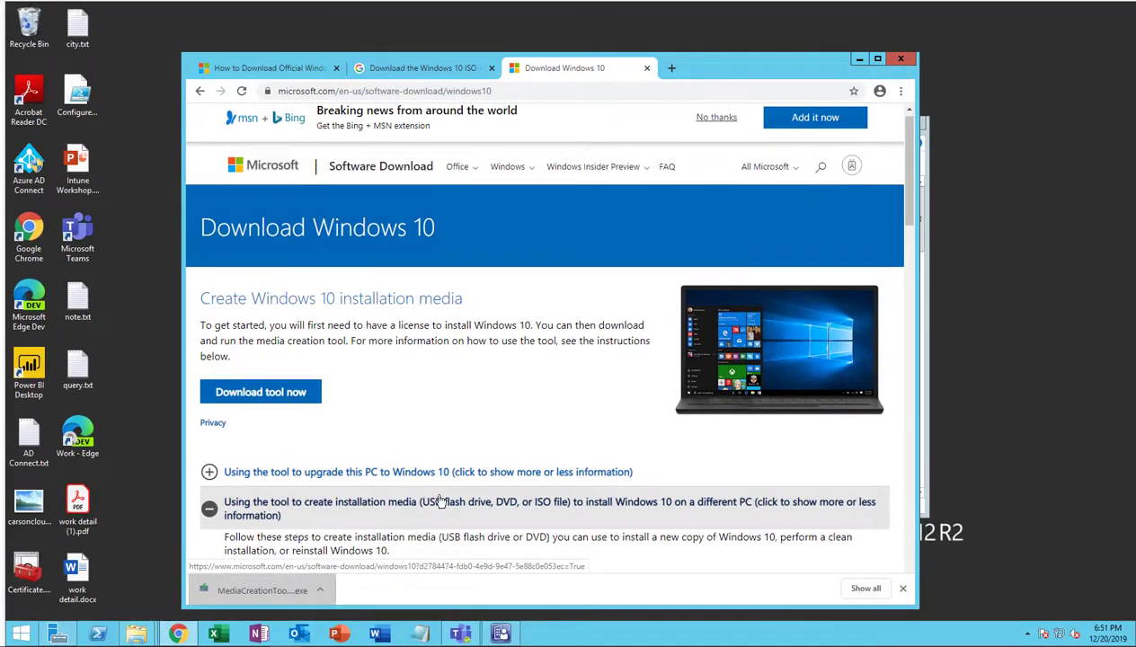
left_click(860, 61)
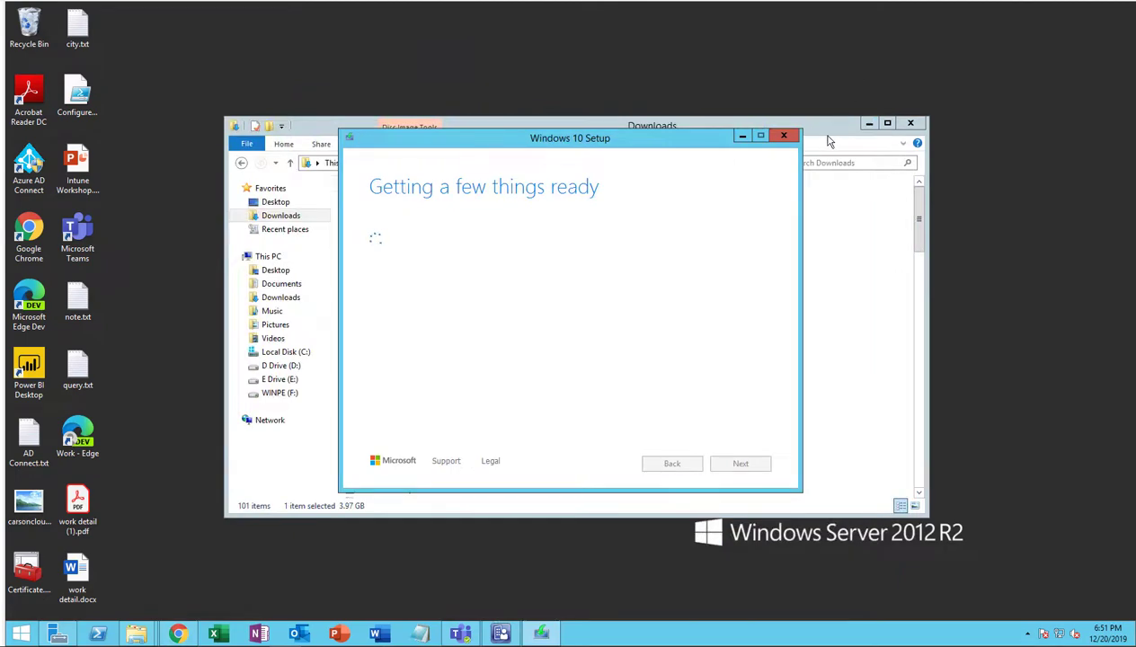
left_click(897, 106)
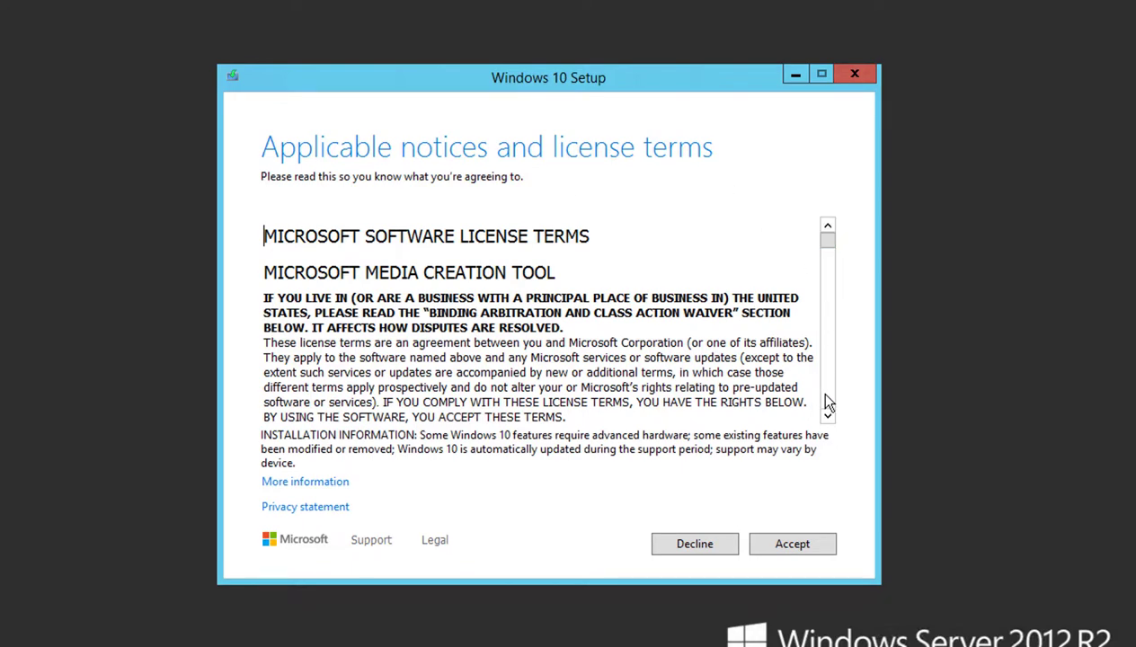
Scroll through the Media Creation Tool license terms and accept them.
scroll(825, 396, "down", 5)
scroll(825, 396, "down", 5)
scroll(825, 396, "down", 5)
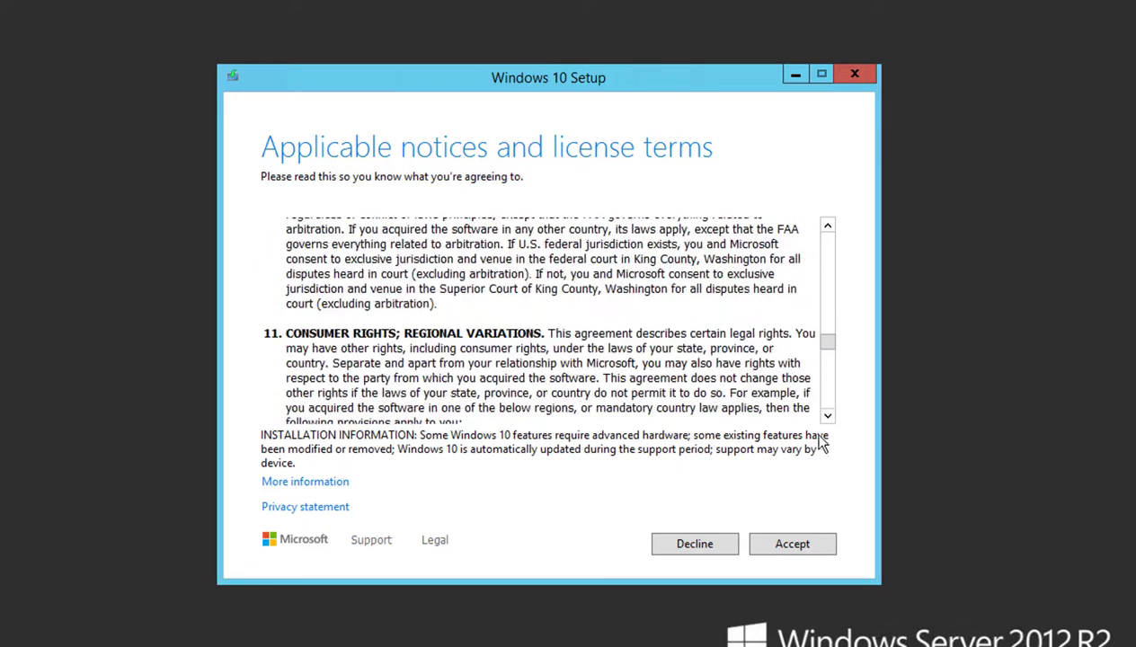
left_click(802, 553)
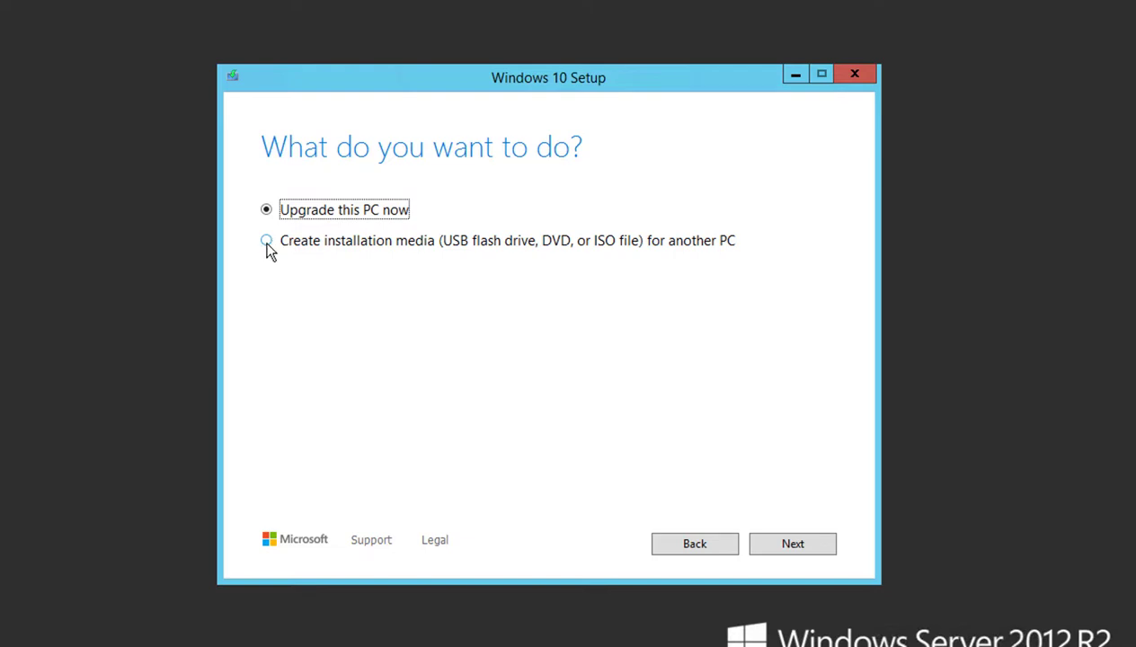
Create installation media for another PC, keeping English (United States), Windows 10 and 64-bit (x64).
left_click(267, 242)
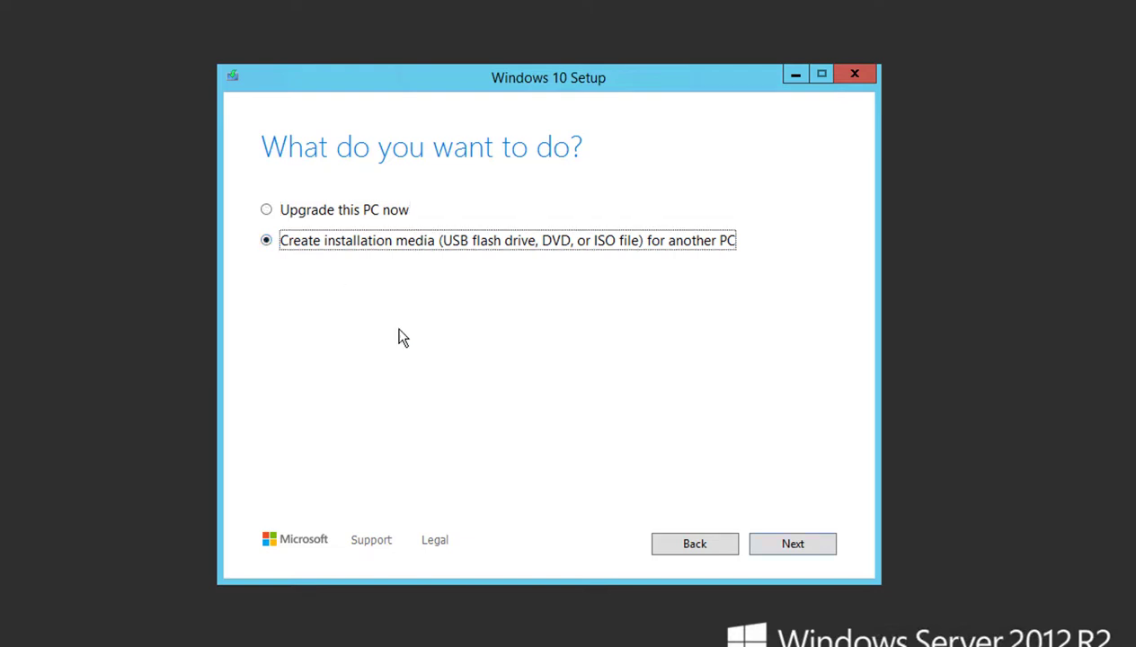
left_click(792, 546)
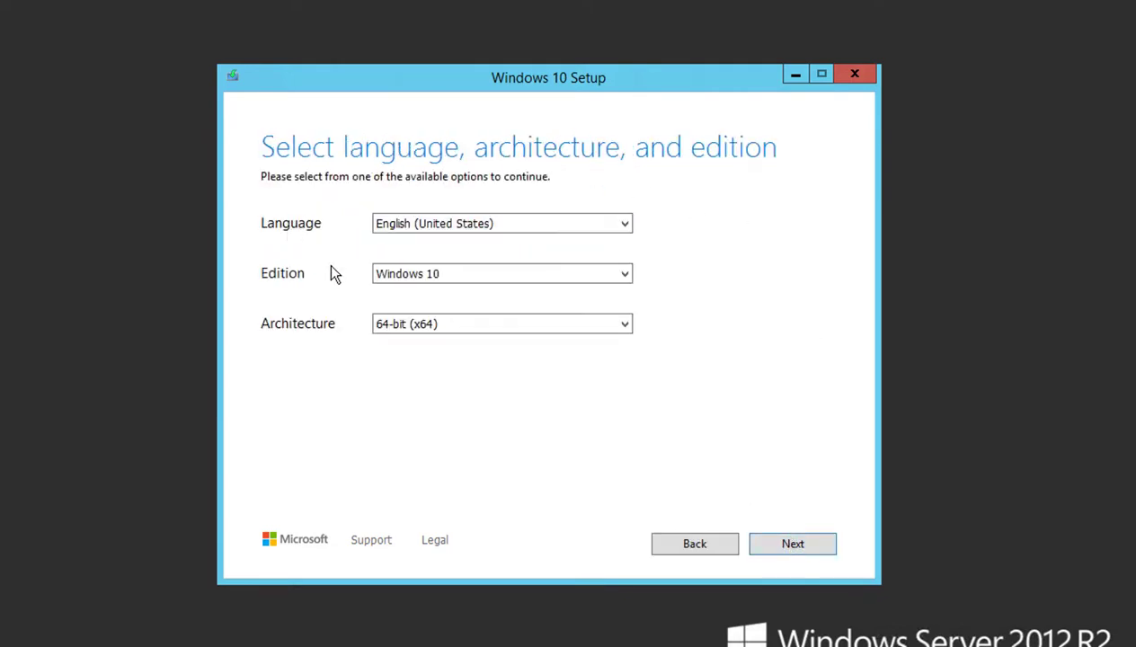
left_click(408, 224)
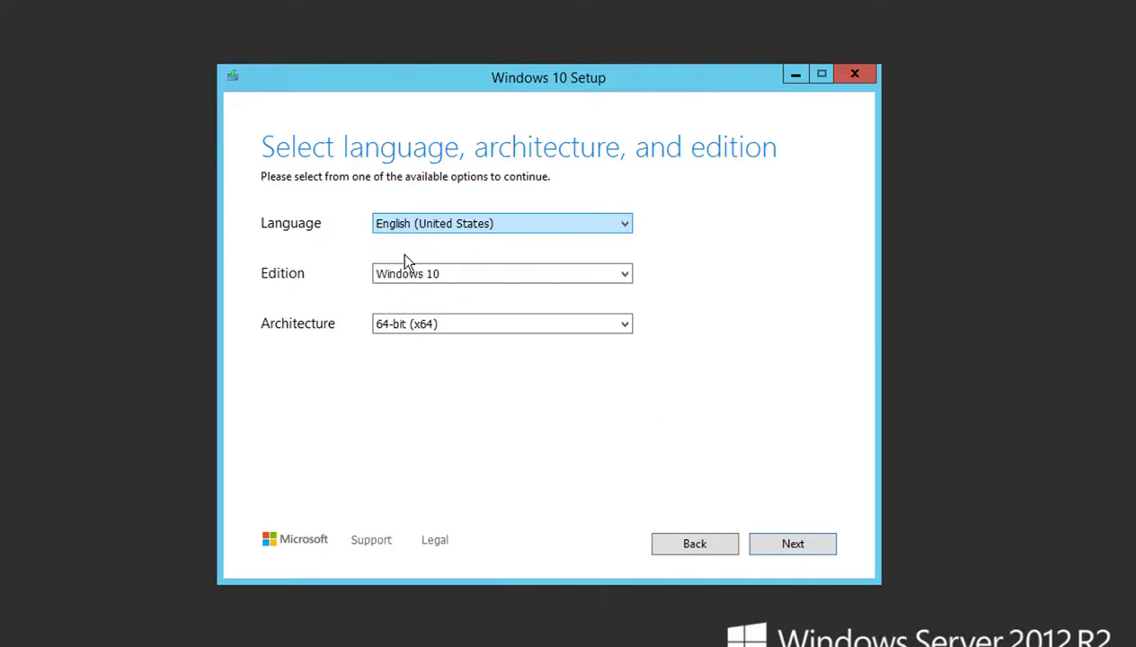
left_click(411, 279)
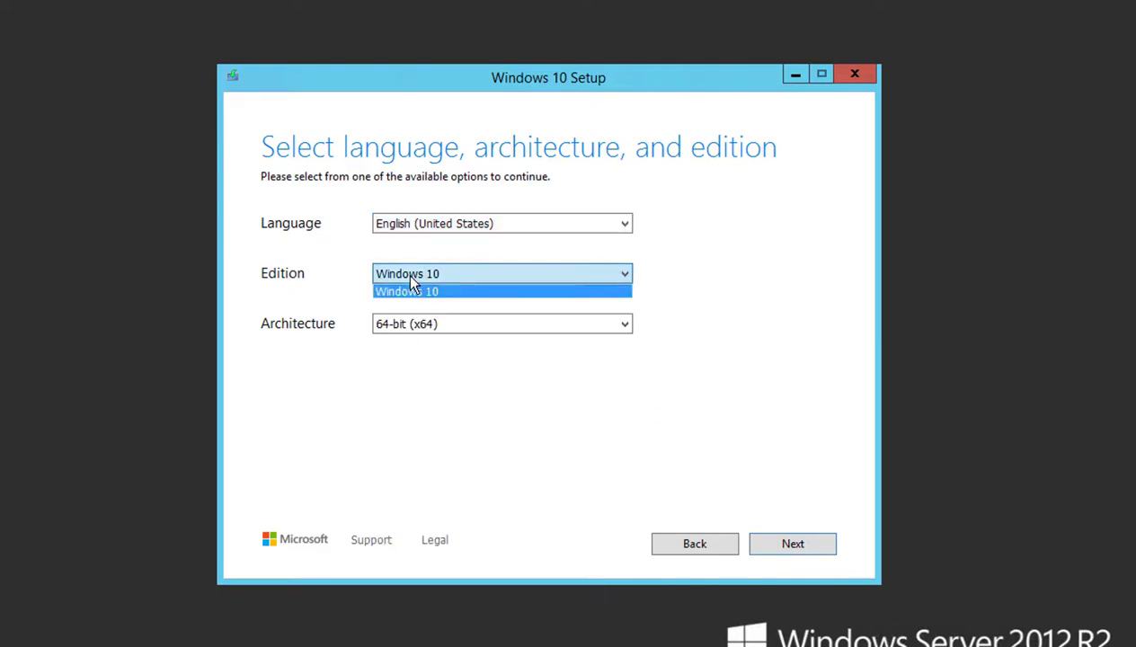
left_click(410, 326)
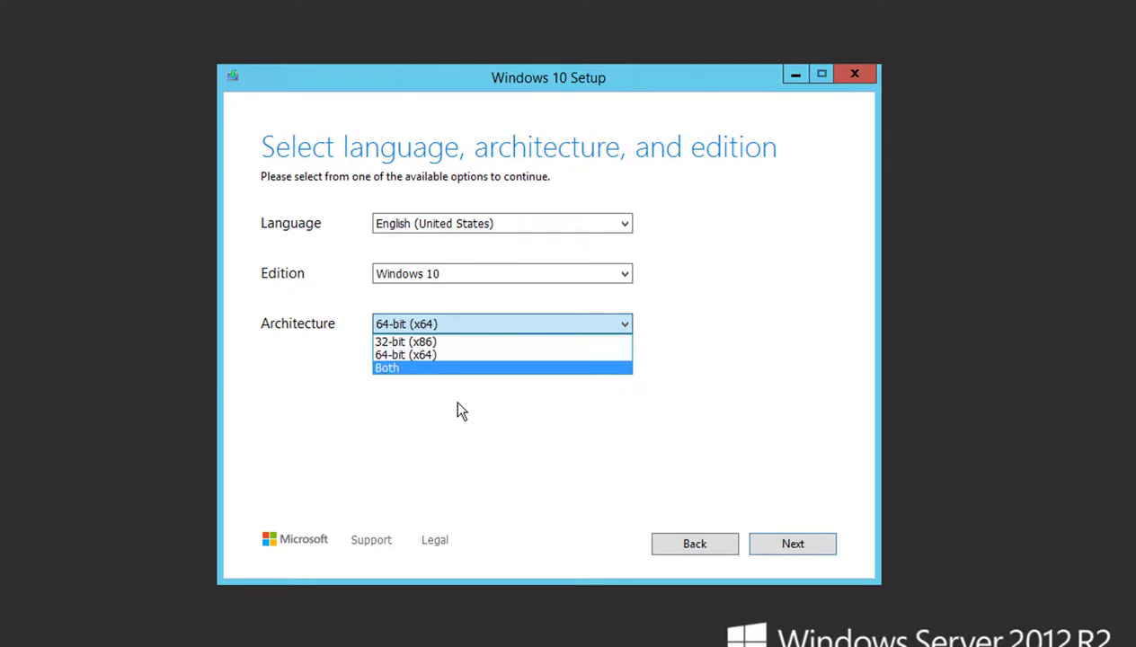
left_click(385, 355)
left_click(793, 544)
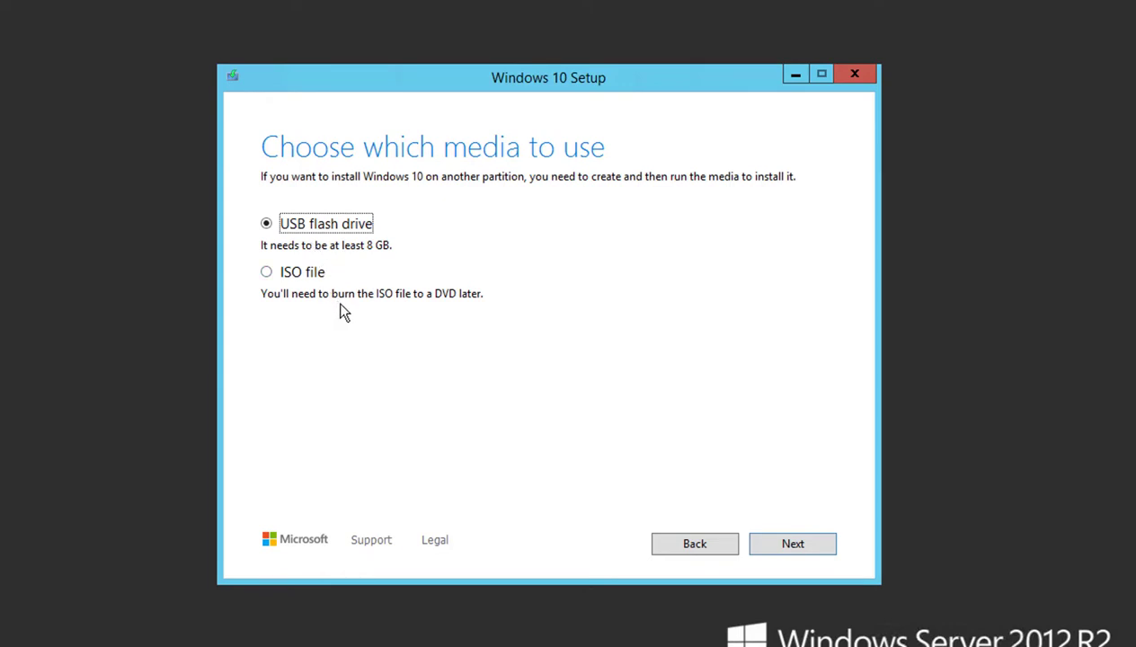
Choose the ISO file option and save it to Downloads as 'Windows 10 upgrade.iso'.
left_click(268, 273)
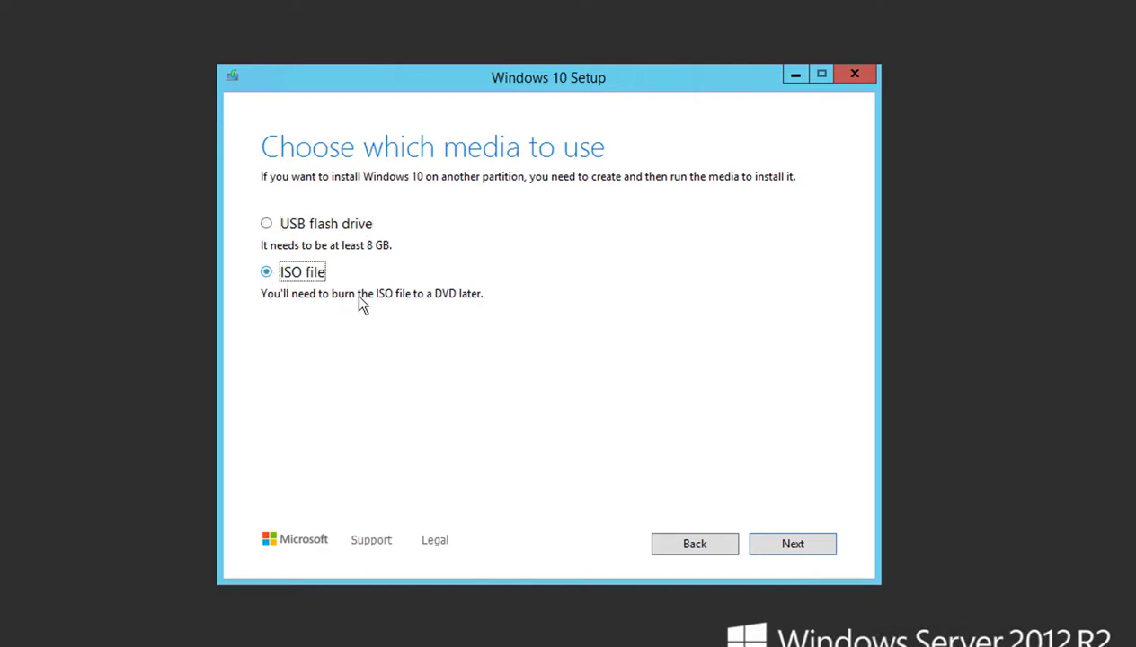
left_click(798, 545)
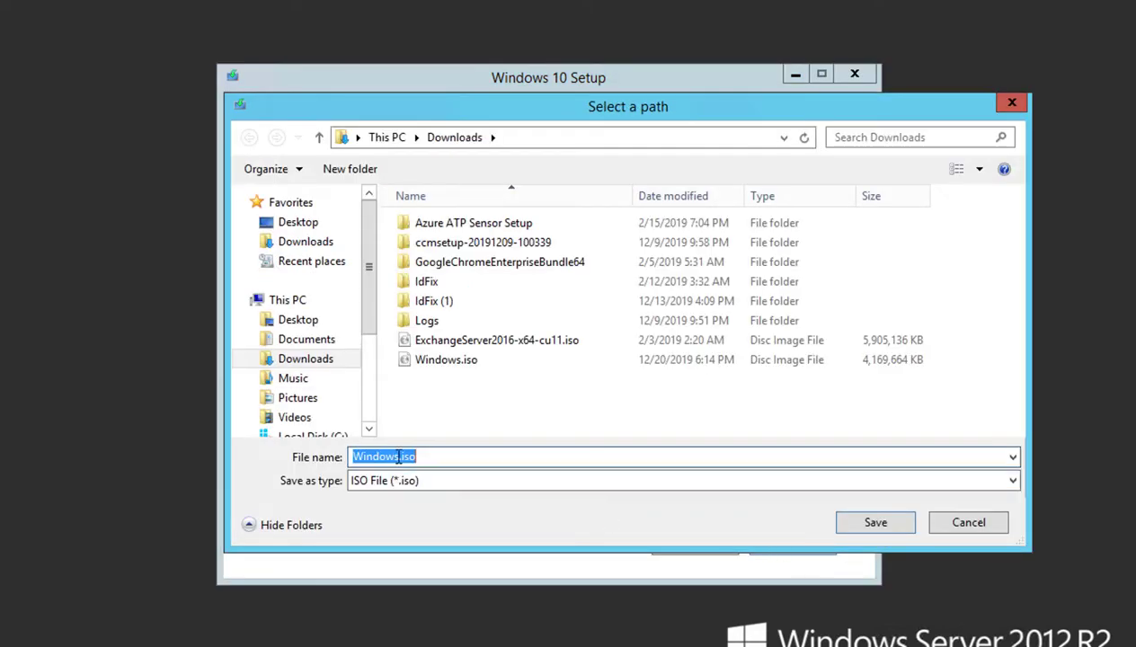
left_click(426, 458)
key("ctrl+a")
type("Windows 10 upg")
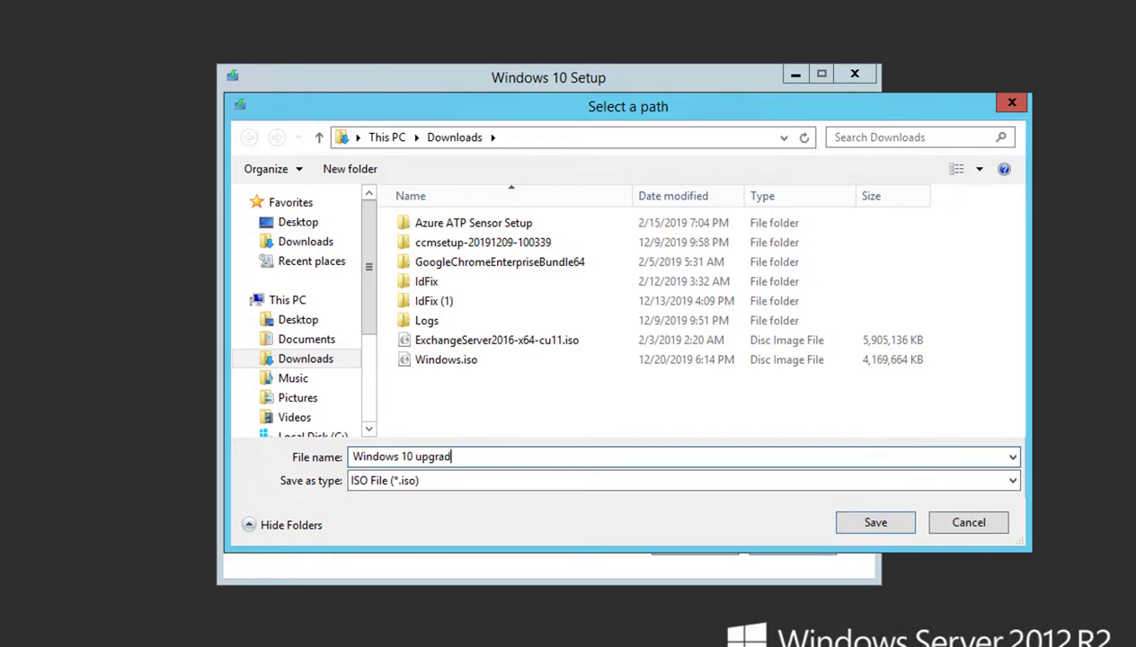
left_click(856, 520)
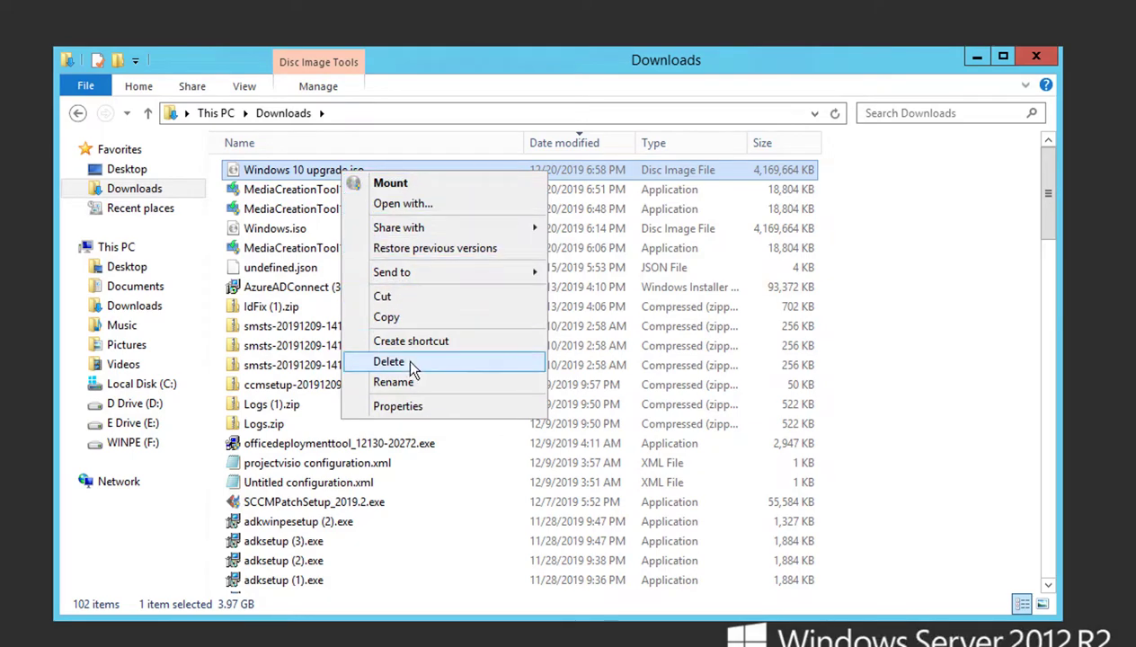
Copy Windows 10 upgrade.iso and paste it into the network tools folder.
left_click(386, 316)
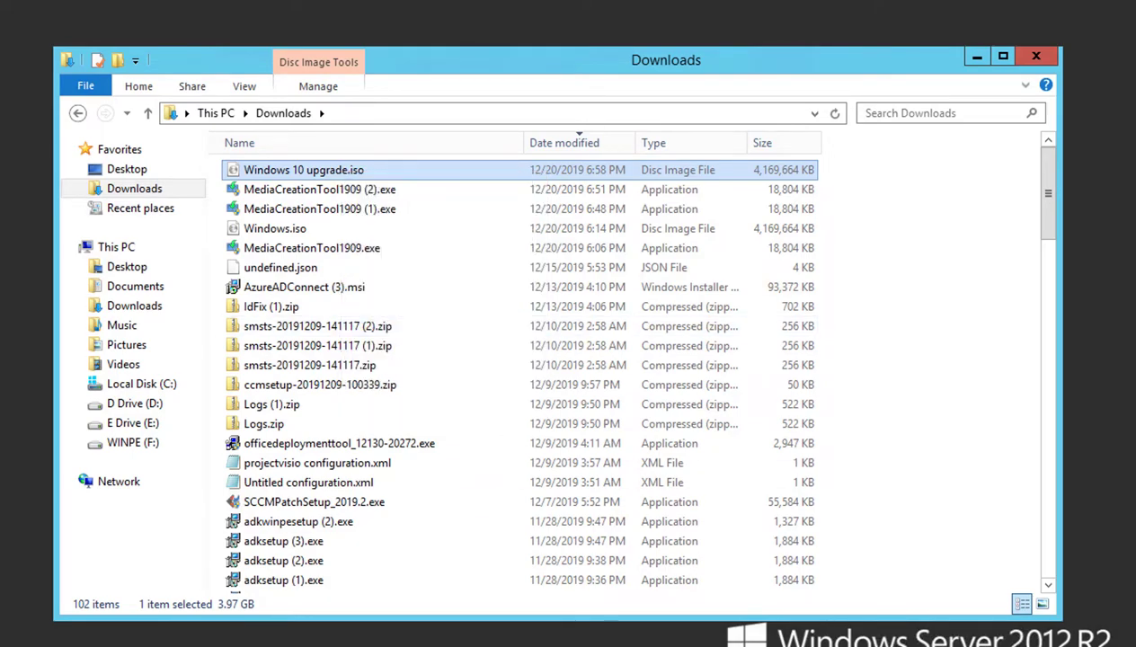
mouse_move(361, 619)
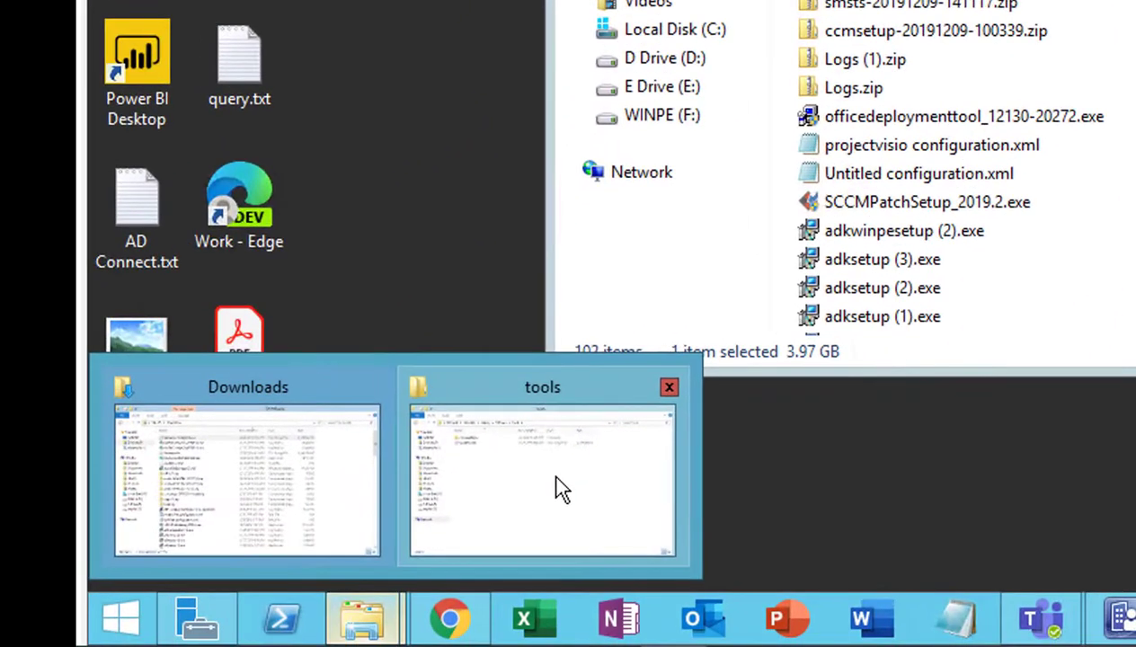
left_click(553, 476)
right_click(401, 315)
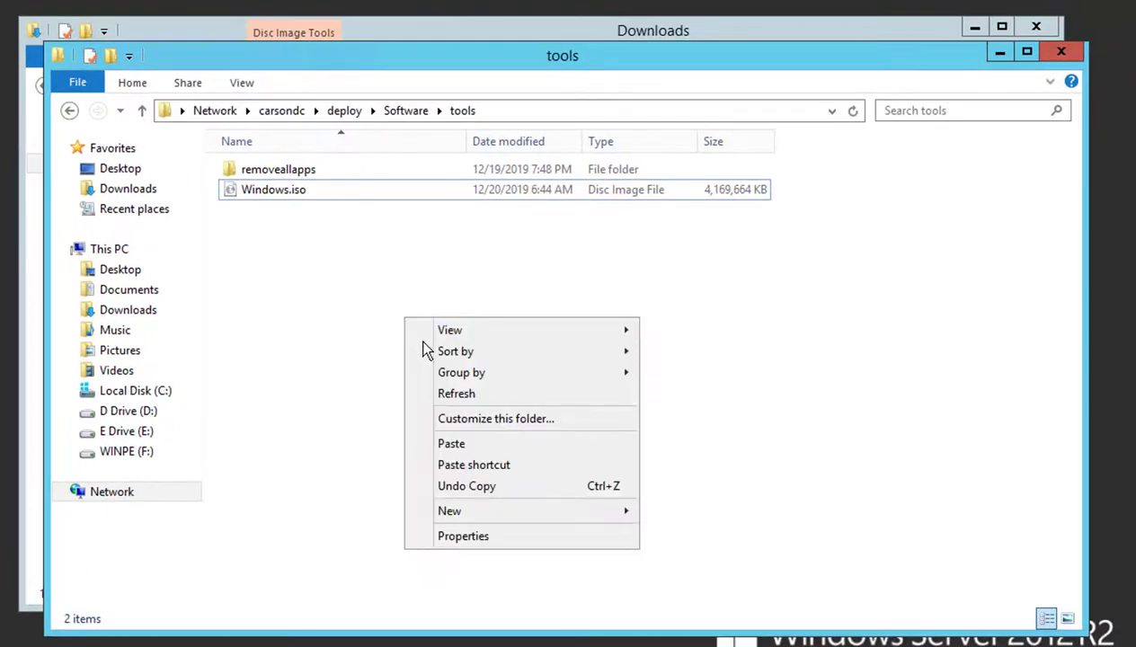
left_click(470, 445)
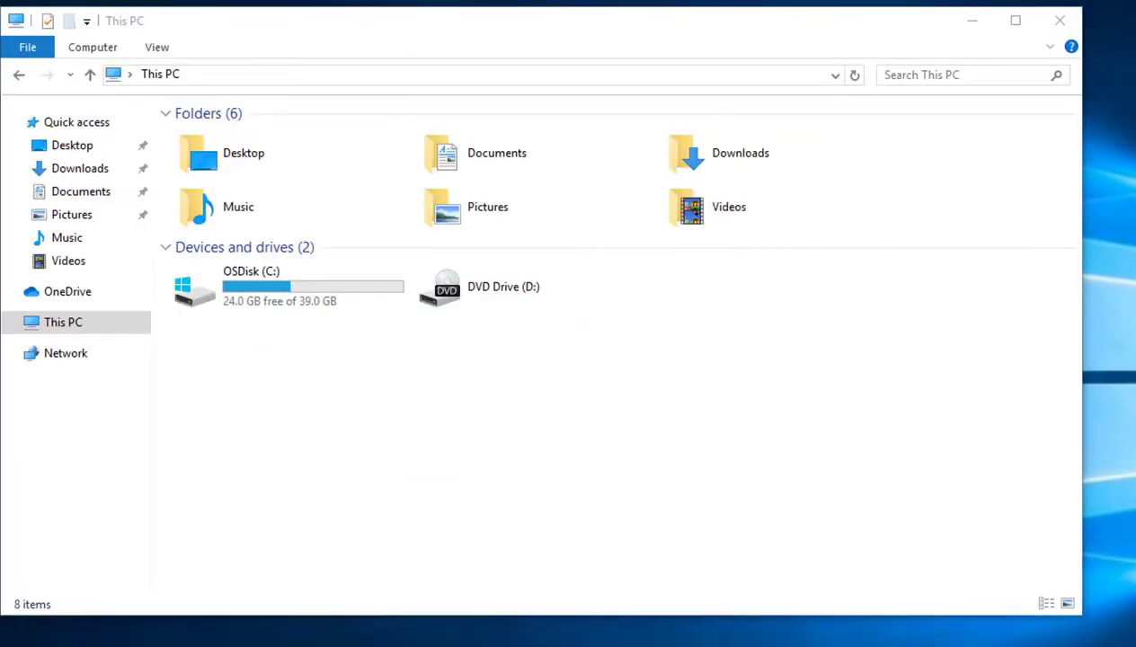
left_click(129, 633)
type("winver")
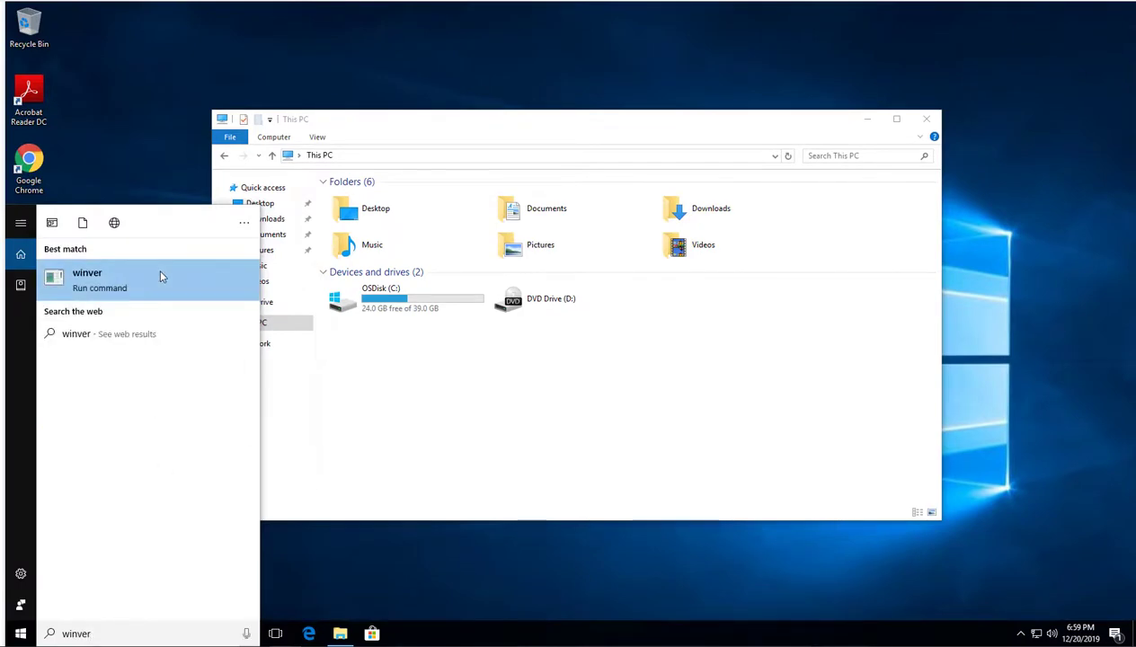
left_click(158, 270)
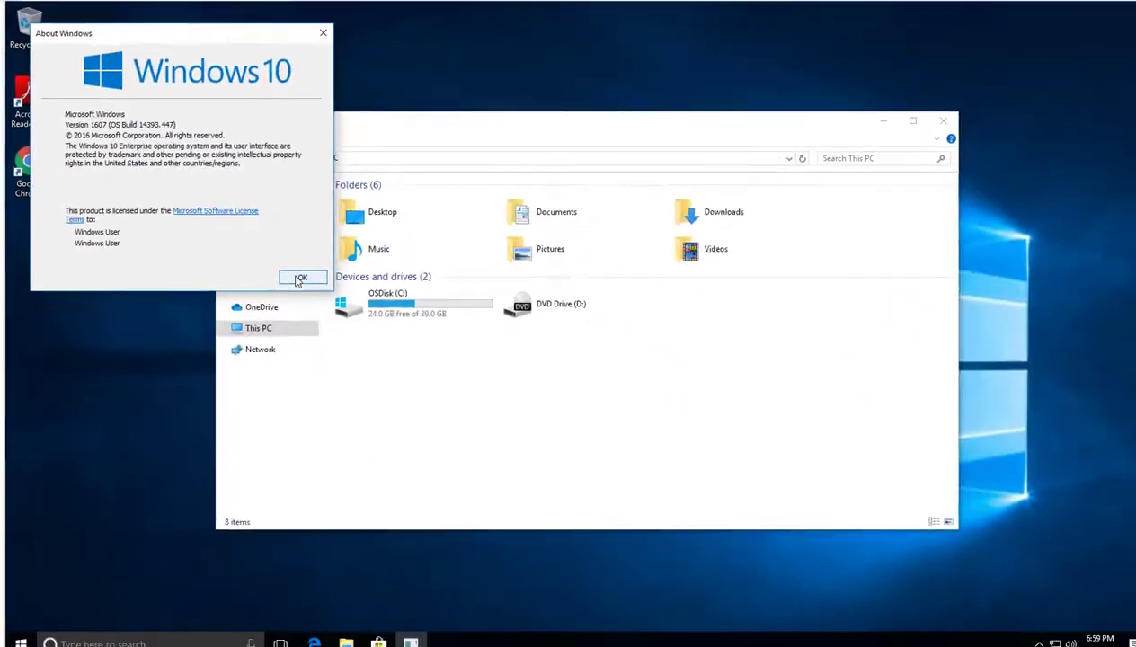
left_click(299, 278)
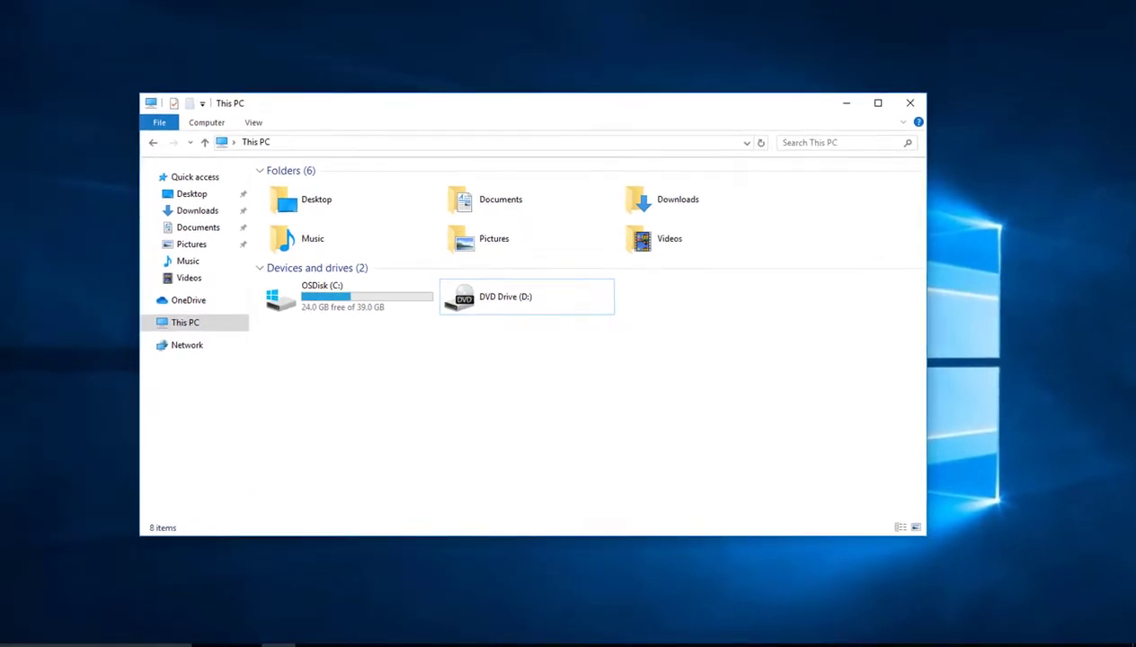
Open the network tools share through the Run box.
right_click(20, 634)
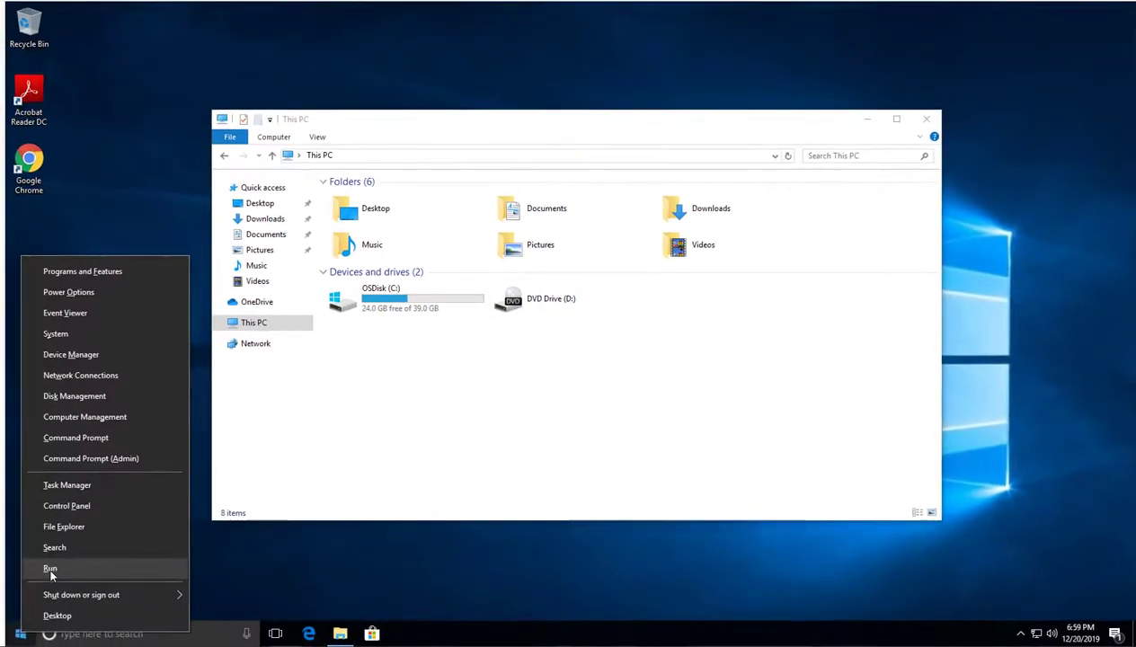
left_click(36, 573)
left_click(117, 592)
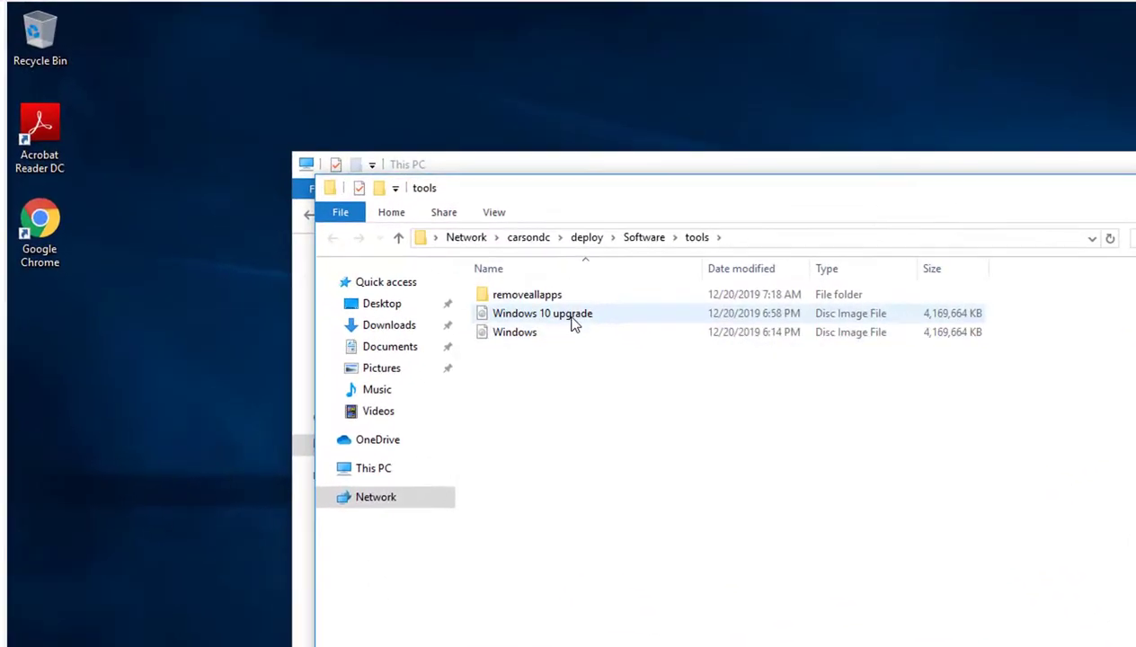
Mount the Windows 10 upgrade ISO as a drive and launch its setup.
left_click(574, 324)
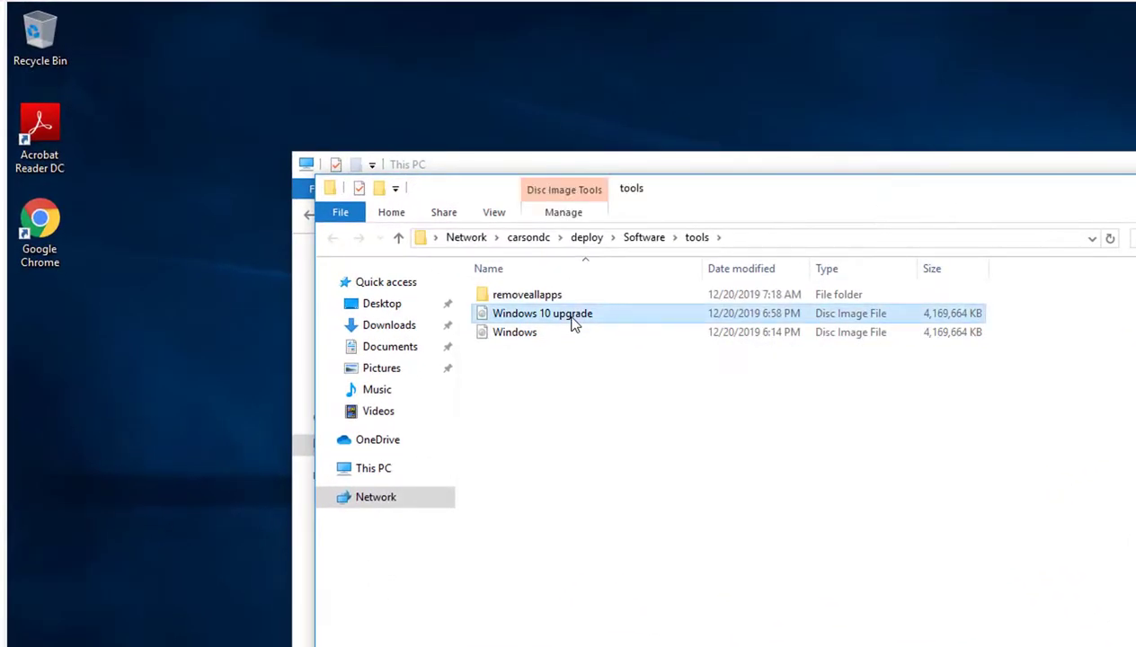
right_click(574, 323)
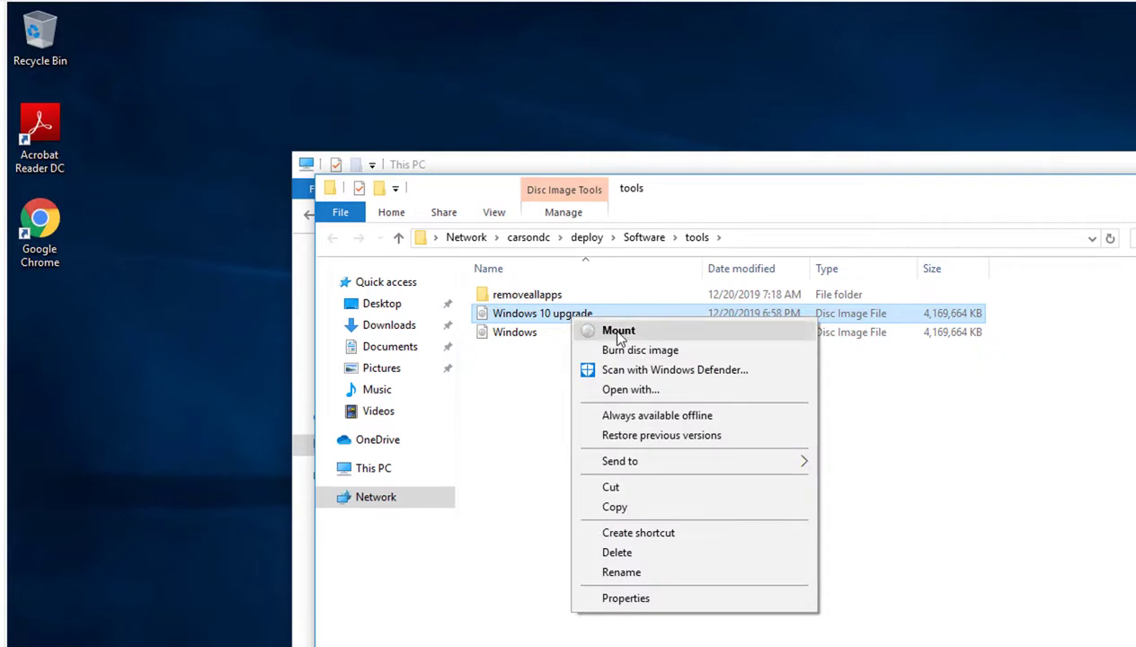
left_click(609, 328)
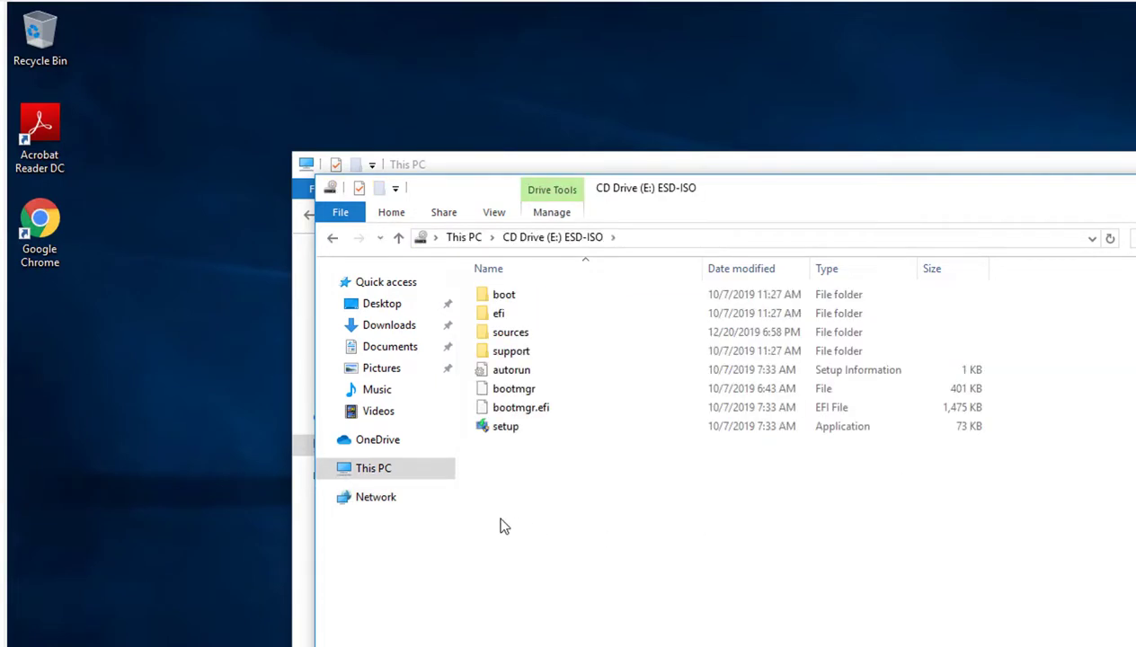
double_click(508, 428)
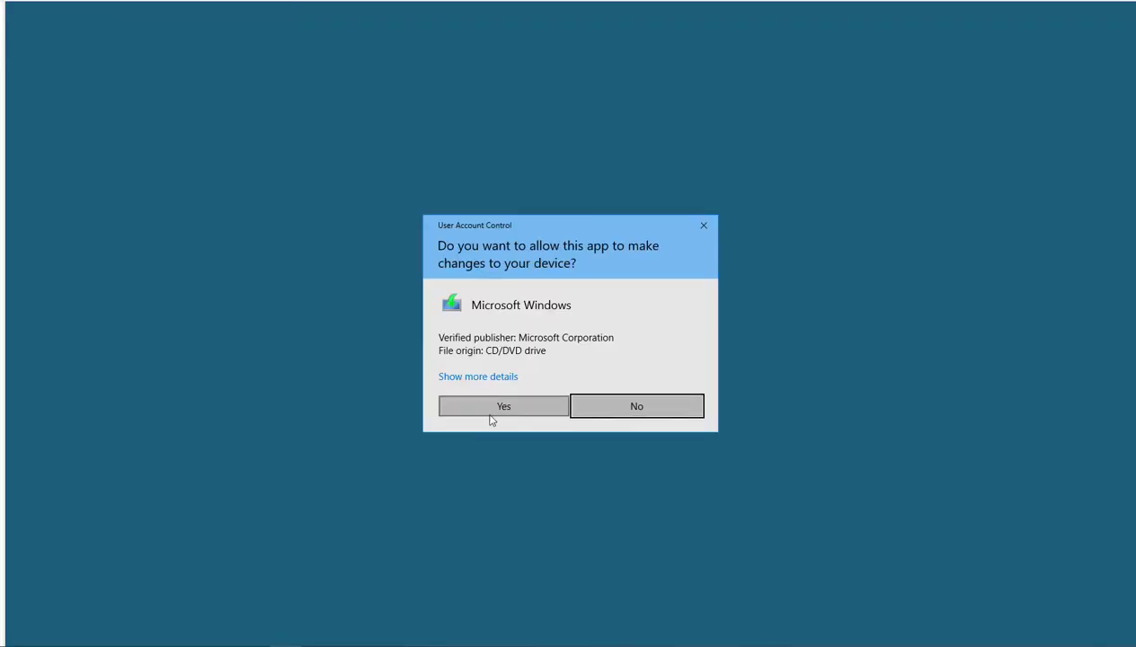
Allow Setup to make changes, continue past the first Setup page, and accept the license terms.
left_click(492, 412)
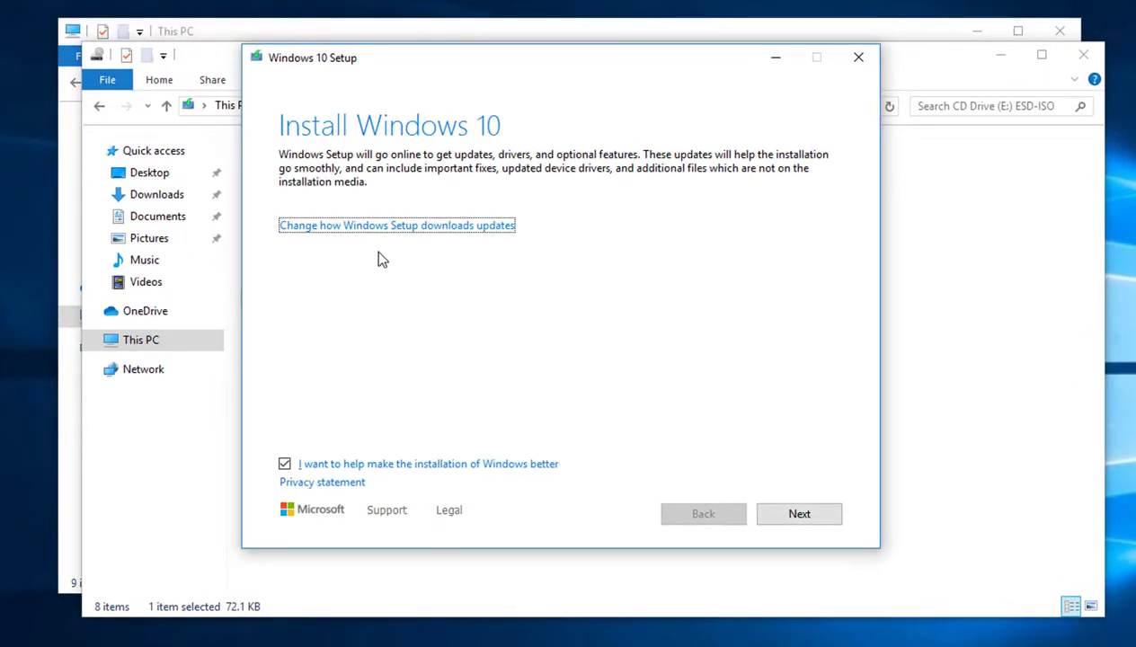
left_click(788, 511)
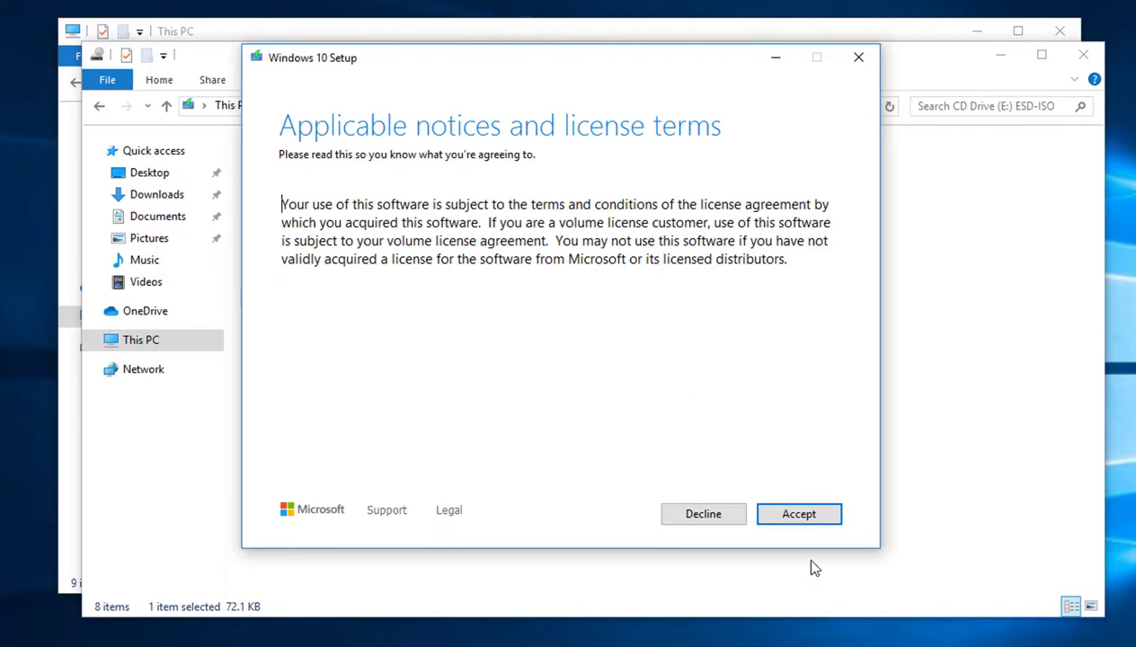
left_click(810, 514)
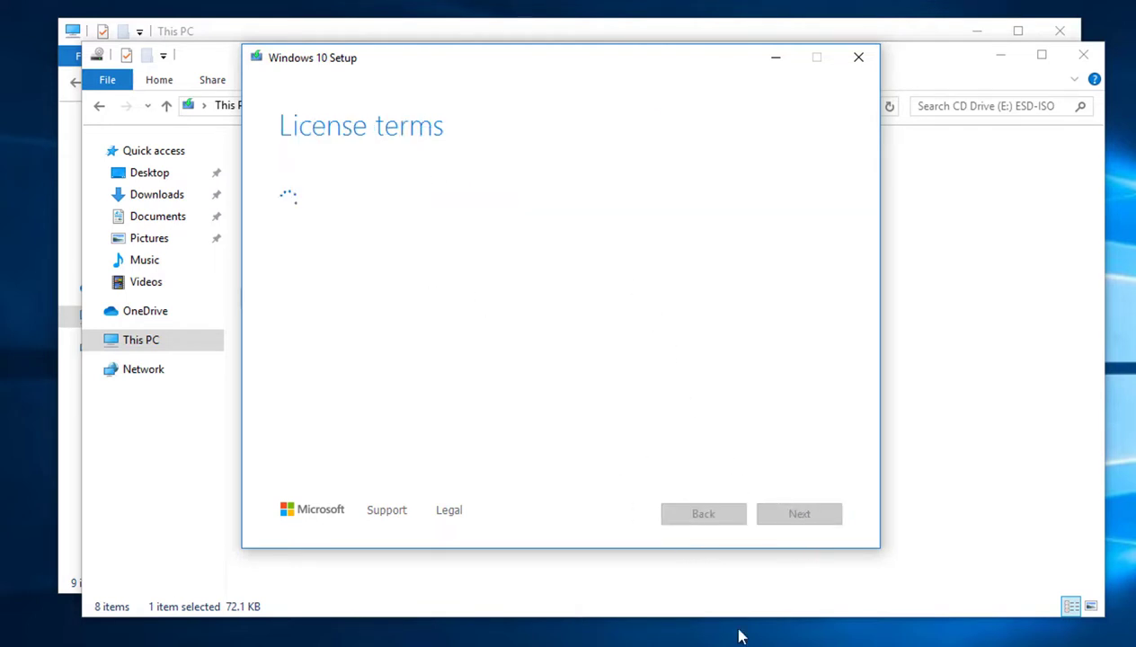